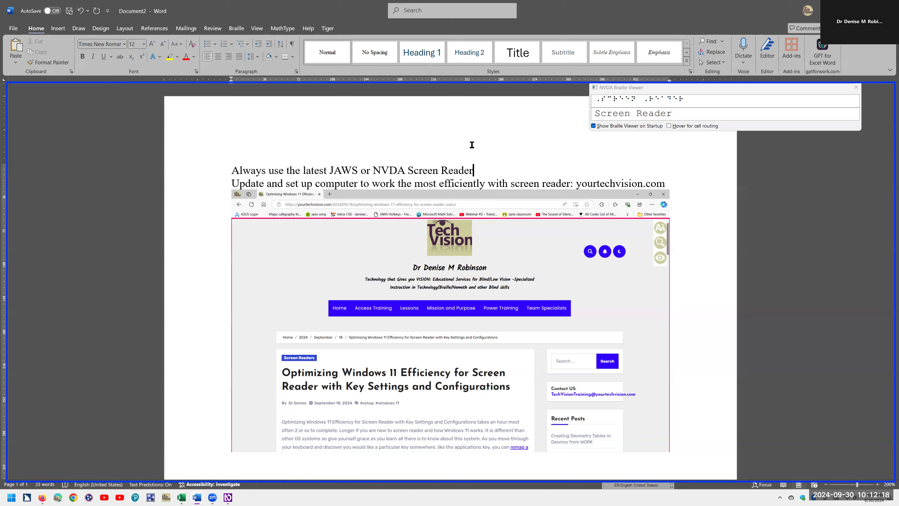
Open the Add-on Store from NVDA's tools, passing the Braille viewer option on the way
key("insert+n")
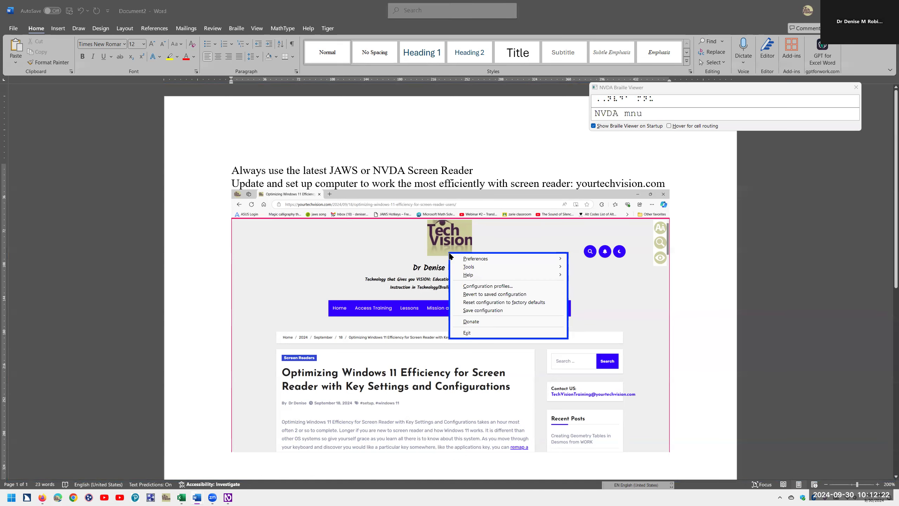
key("Down")
key("Down")
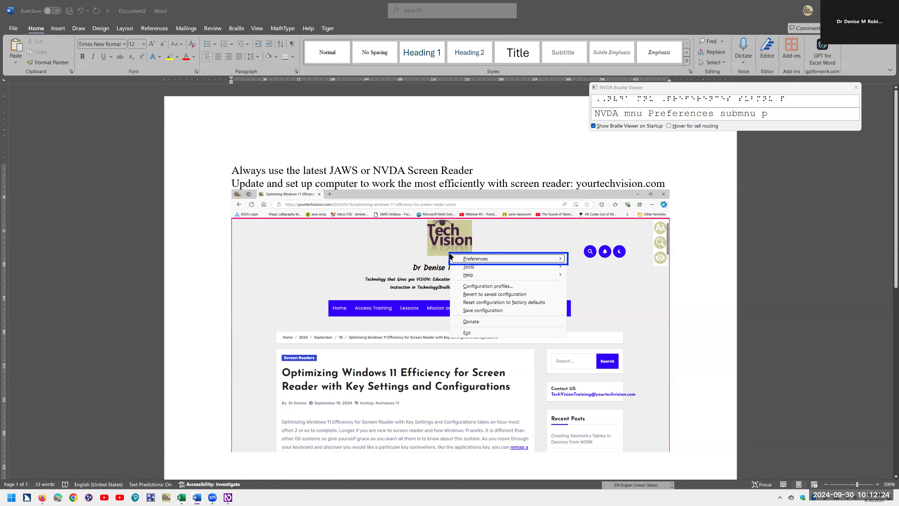
key("Right")
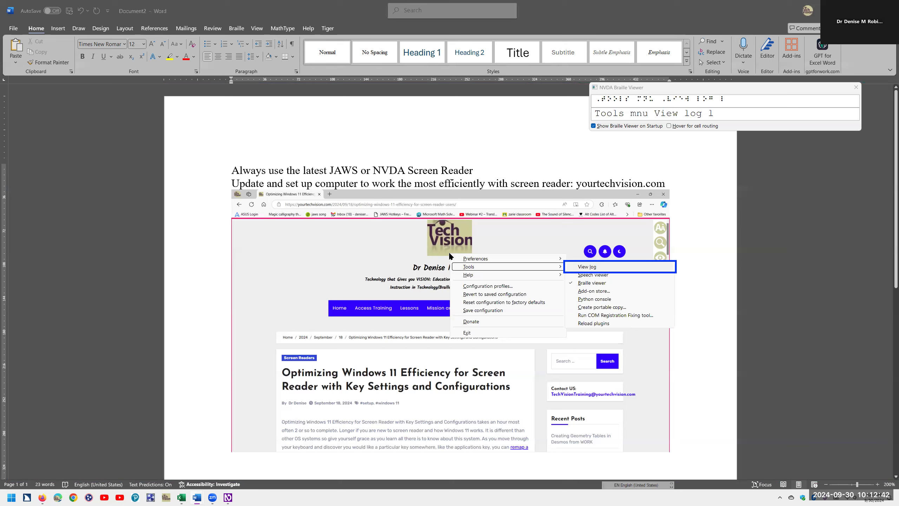
key("Down")
key("Down")
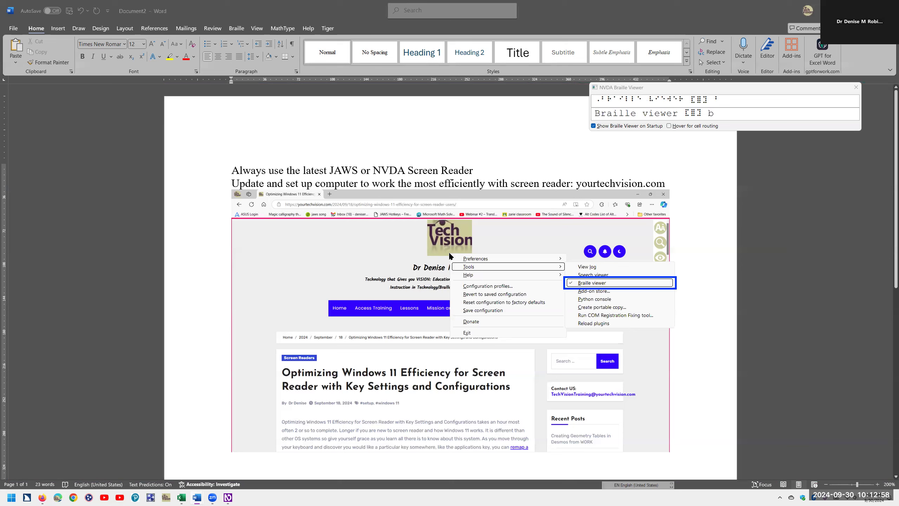
key("Down")
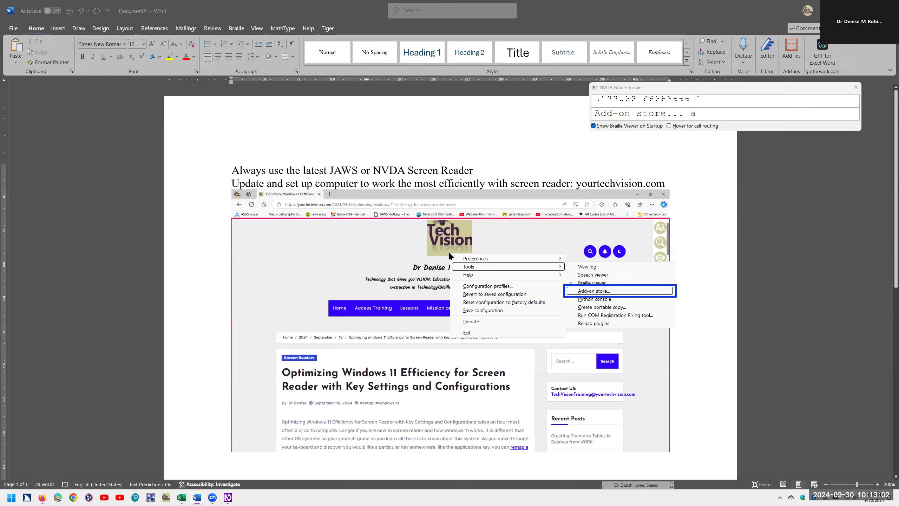
key("Return")
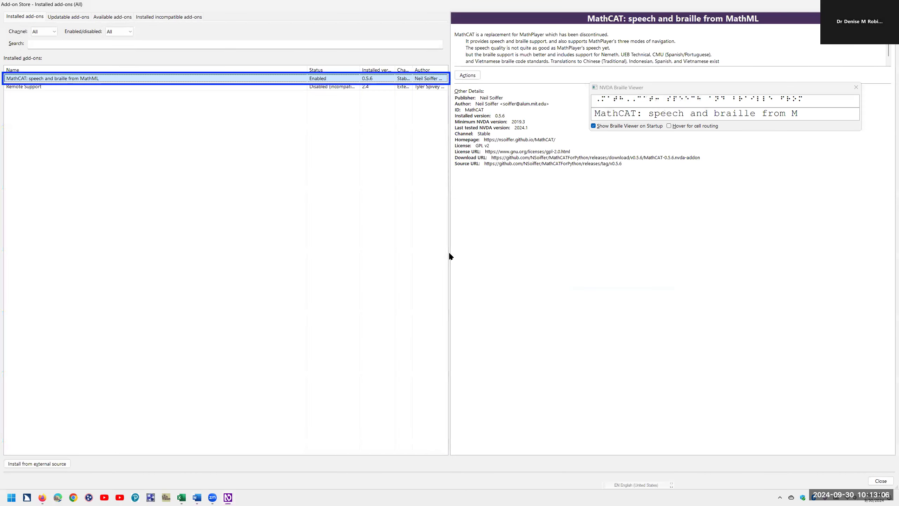
Search the installed NVDA add-ons for "mathcat", go to the add-on's description, and close the store
key("ctrl")
key("alt+s")
type("mathcat")
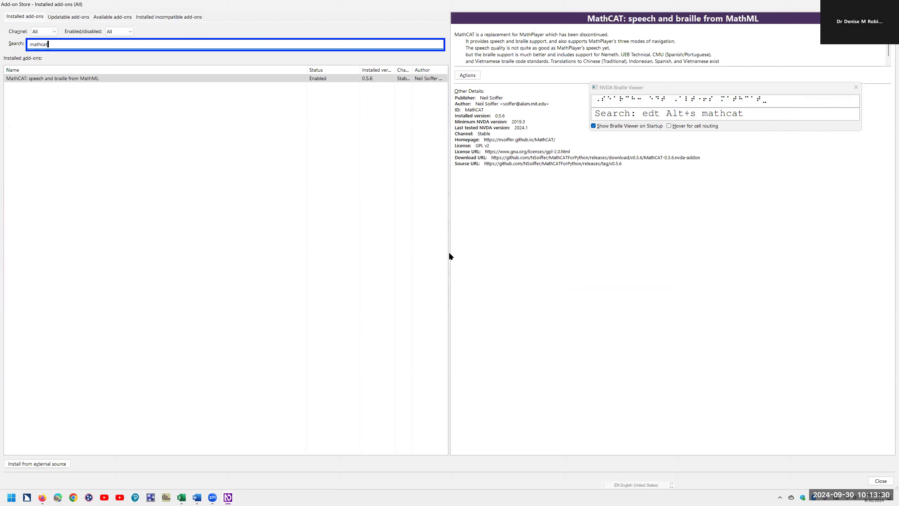
key("Tab")
key("Tab")
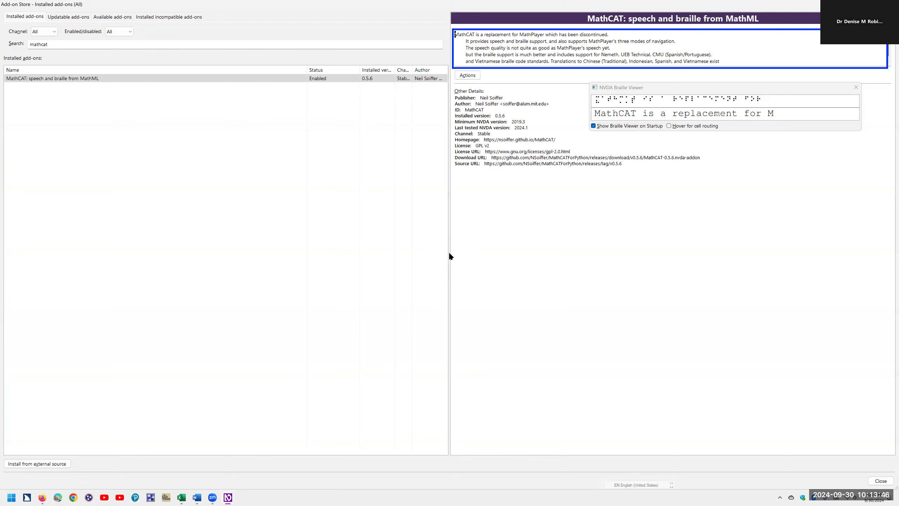
key("Escape")
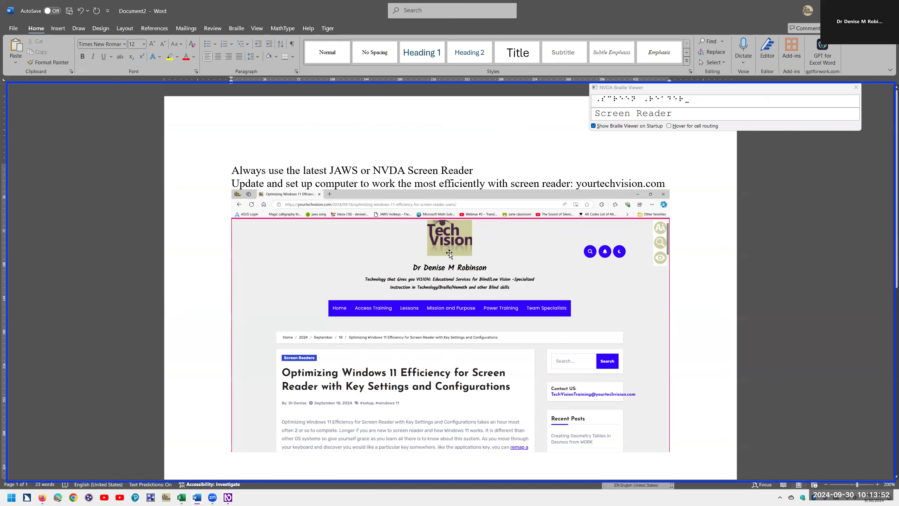
Locate the MathCAT Settings entry in NVDA's preferences and leave it unopened
key("Insert+n")
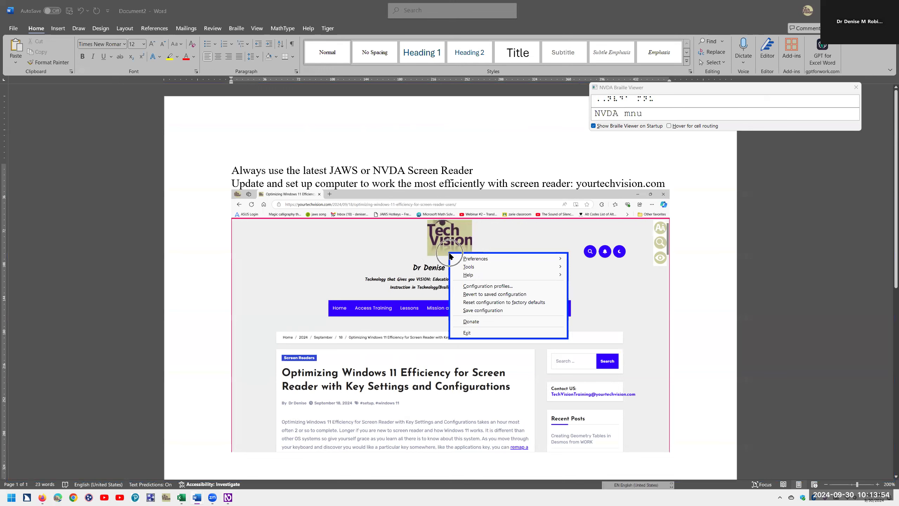
key("Down")
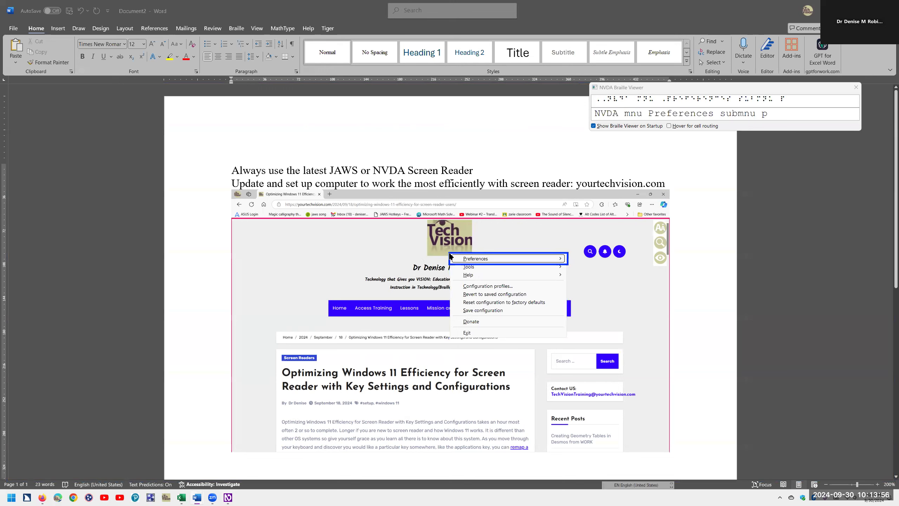
key("Right")
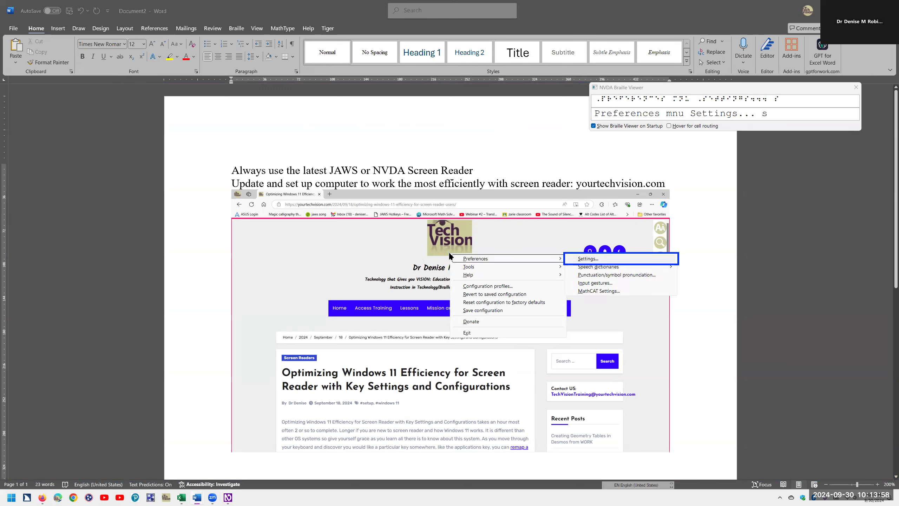
key("Up")
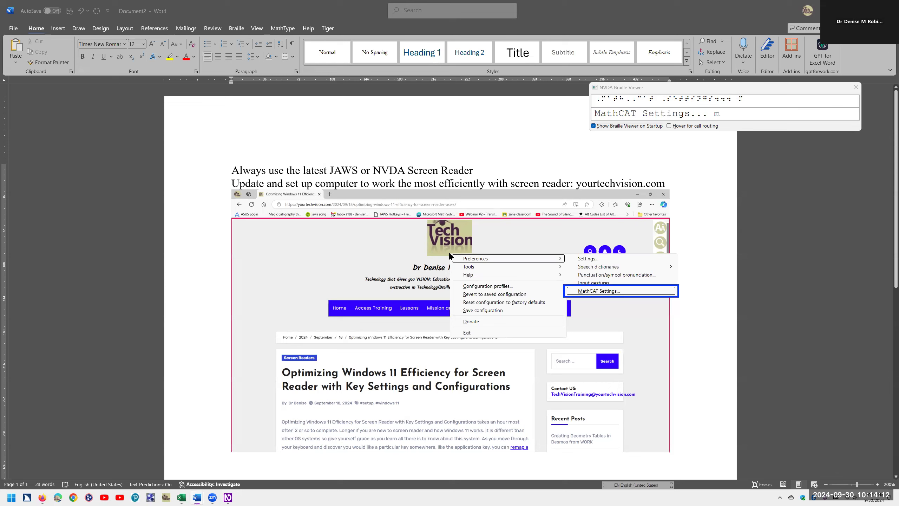
key("Escape")
key("Escape")
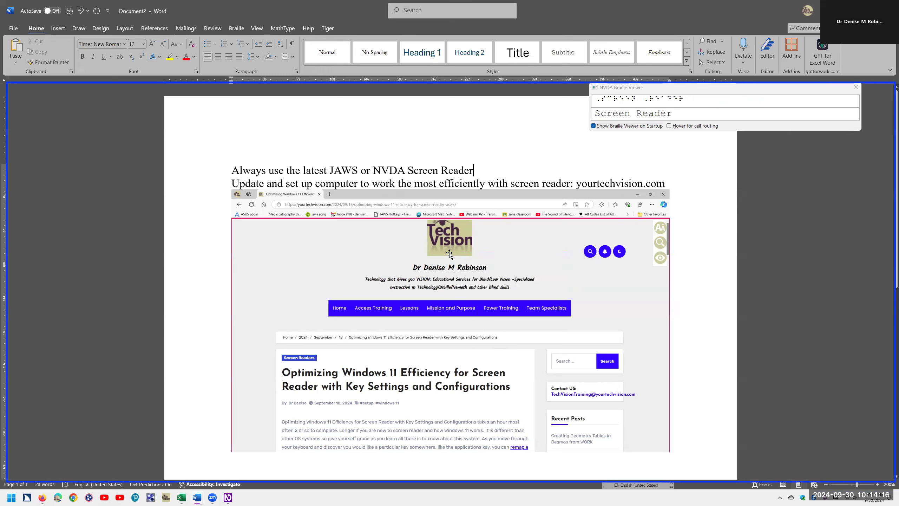
Exit NVDA and switch to the JAWS screen reader with the Word document still open
key("insert+q")
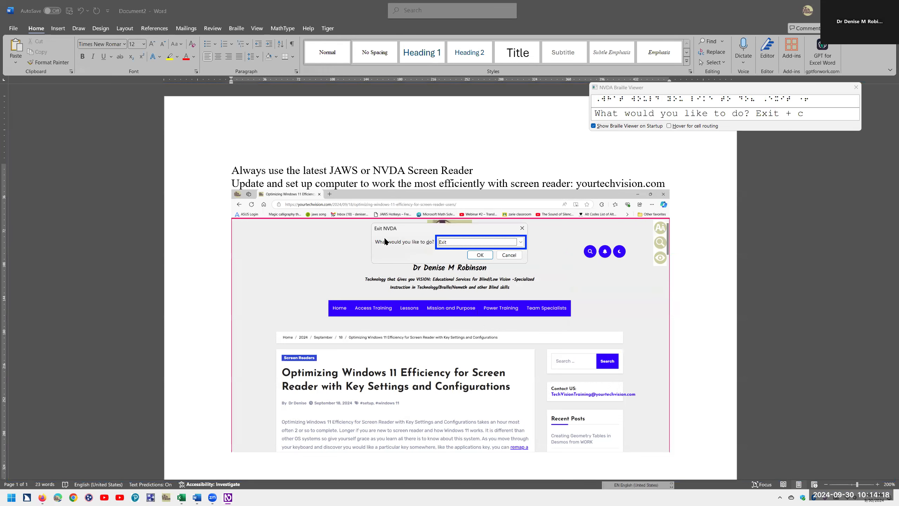
key("Return")
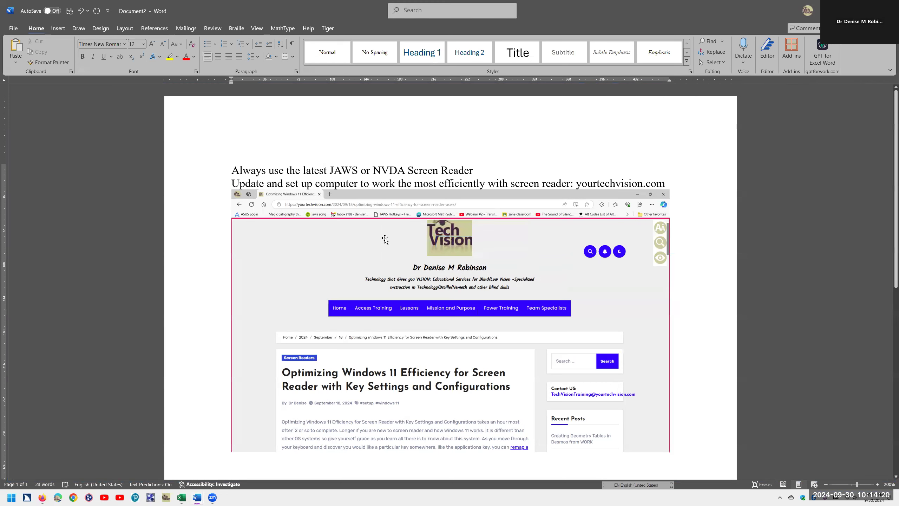
key("ctrl")
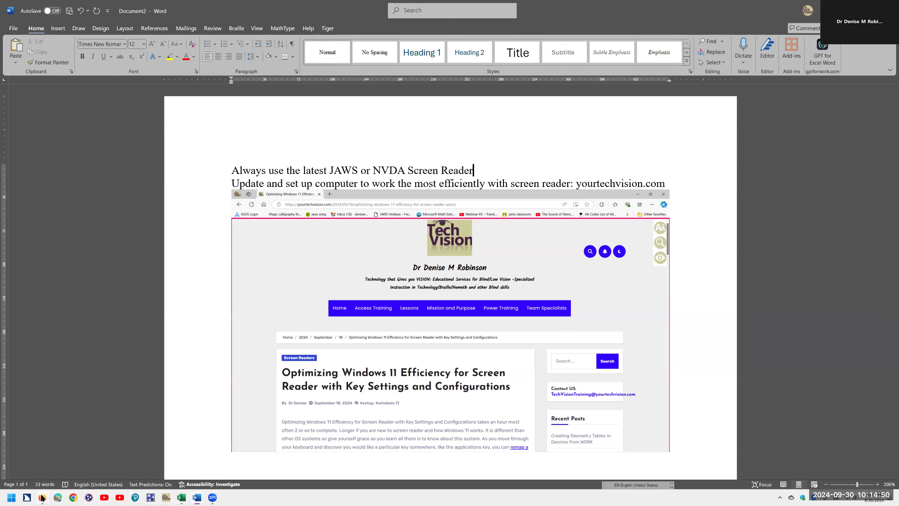
mouse_move(42, 498)
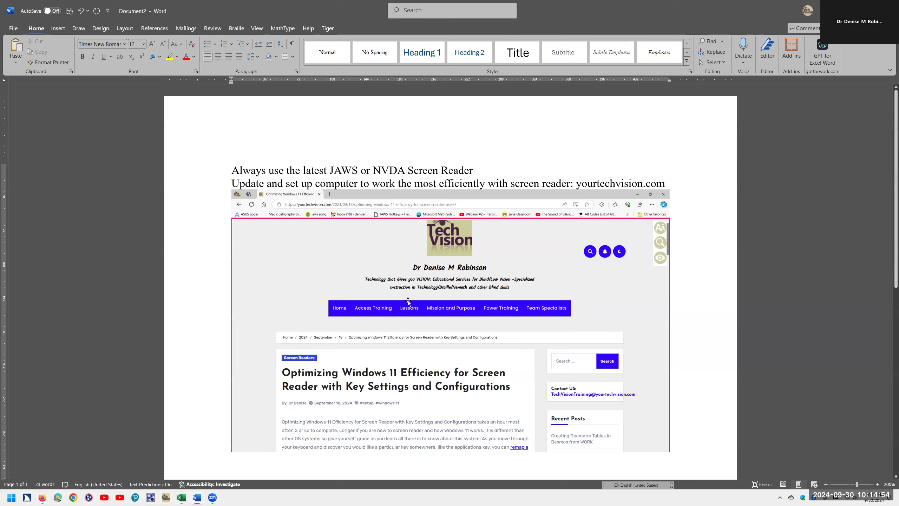
key("super")
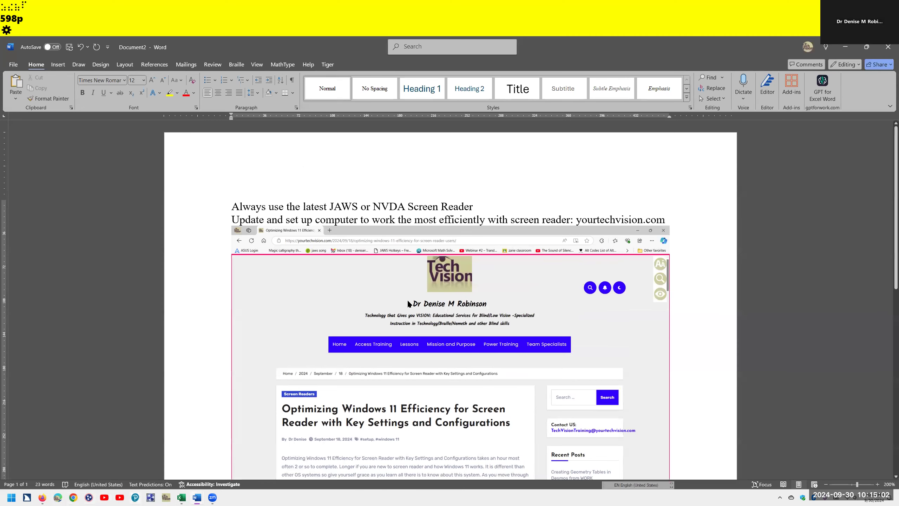
key("ctrl")
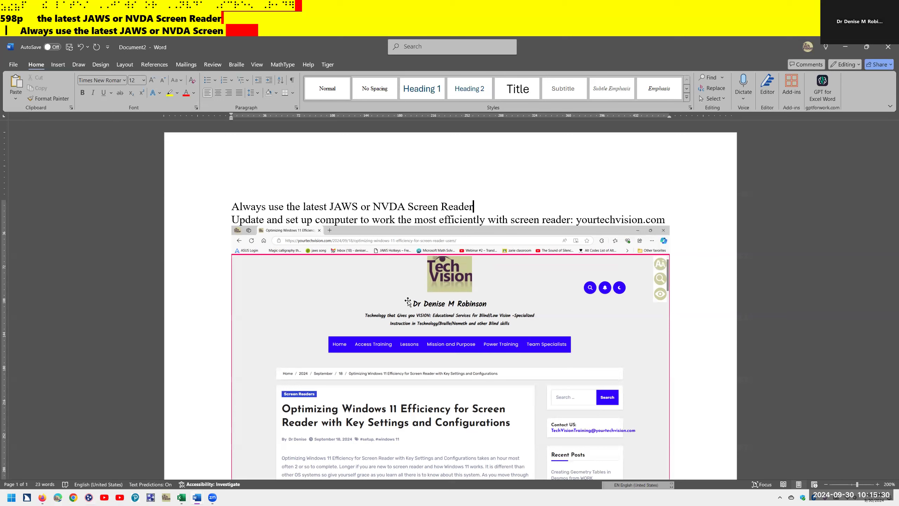
Open the JAWS Early Adopter Program settings, check that MathCAT is enabled, and accept the dialog
key("Insert+j")
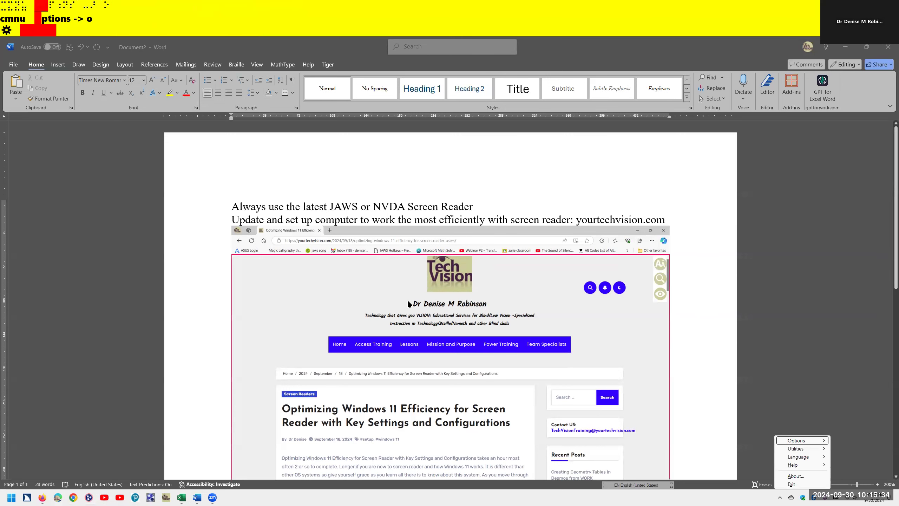
key("Right")
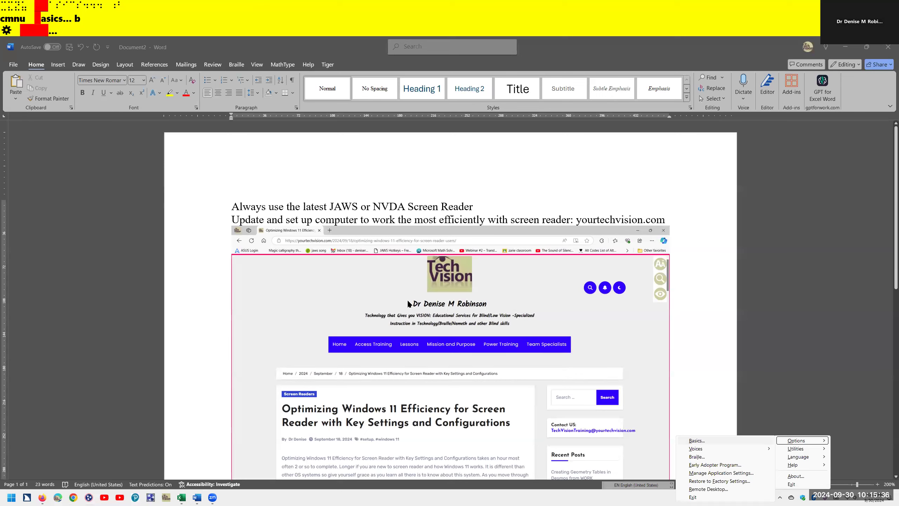
key("Down")
key("Down")
key("Down")
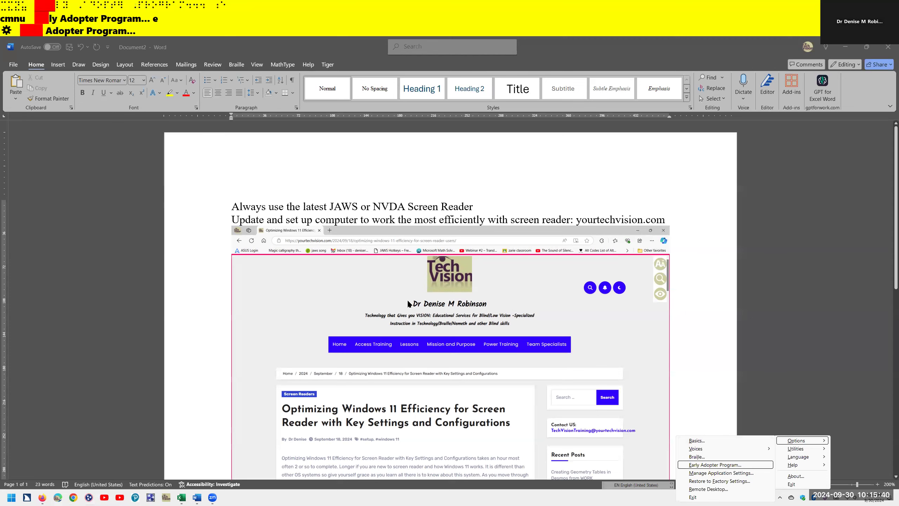
key("Escape")
key("Escape")
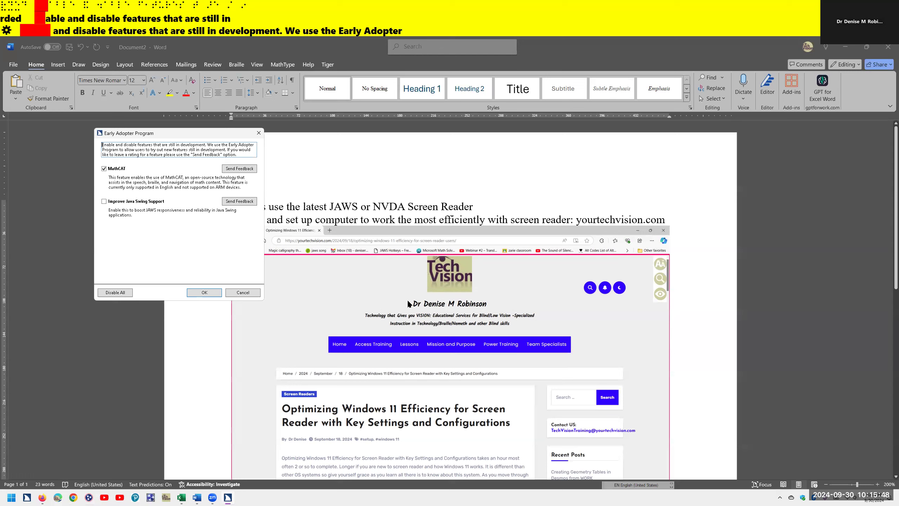
key("Tab")
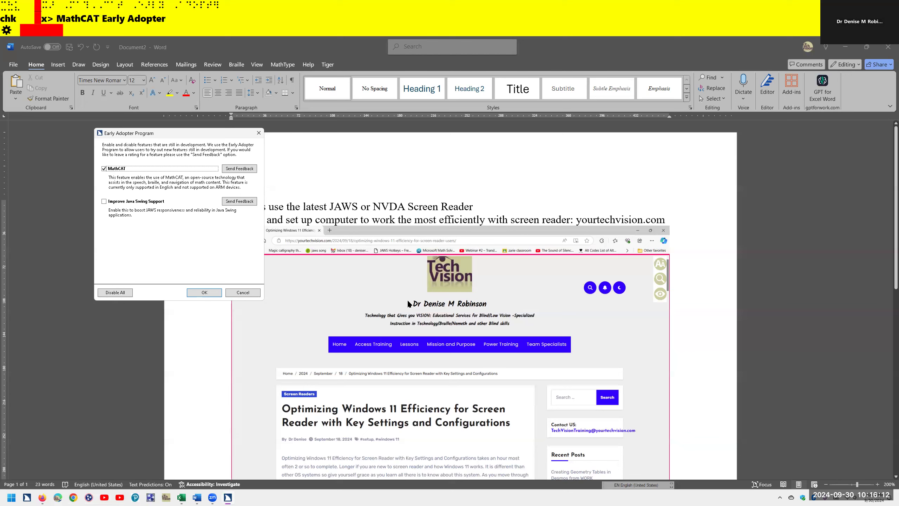
key("Return")
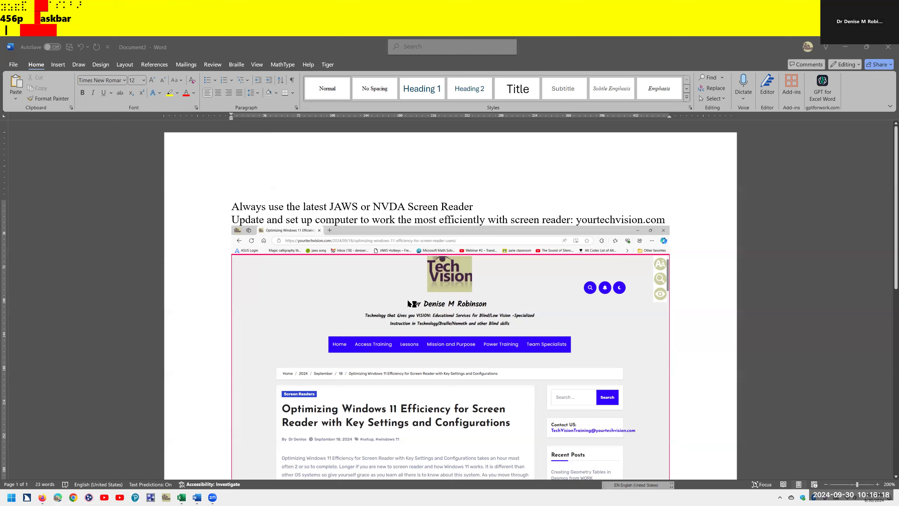
Locate Braille and Text Viewer among the JAWS utilities, leave it unopened, and return to the Word document
key("Insert+j")
key("Down")
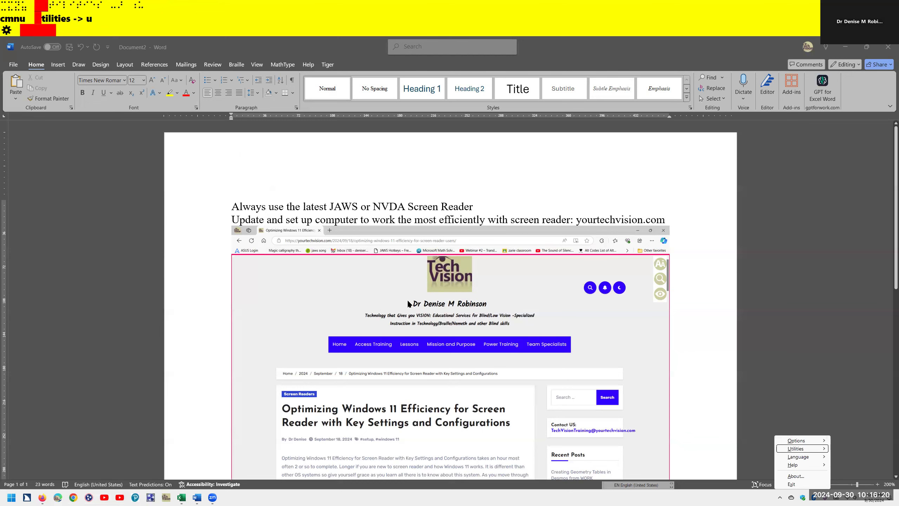
key("Right")
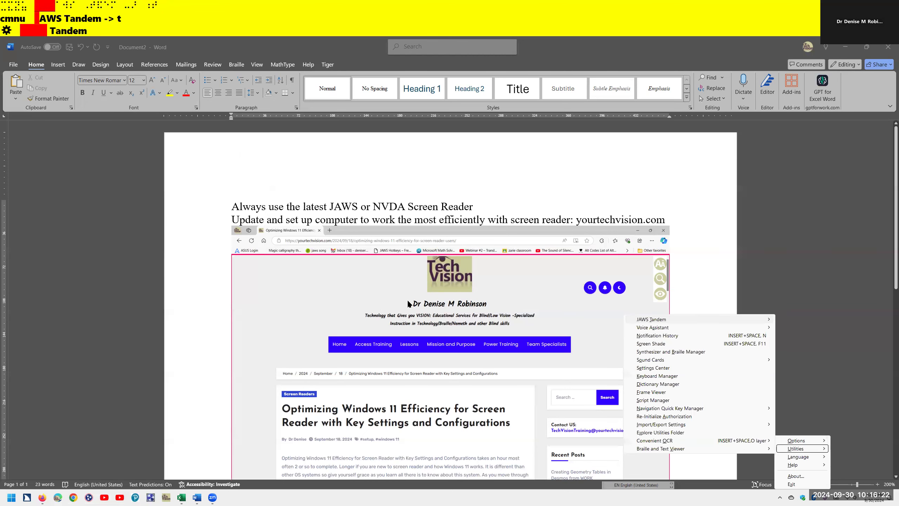
key("Up")
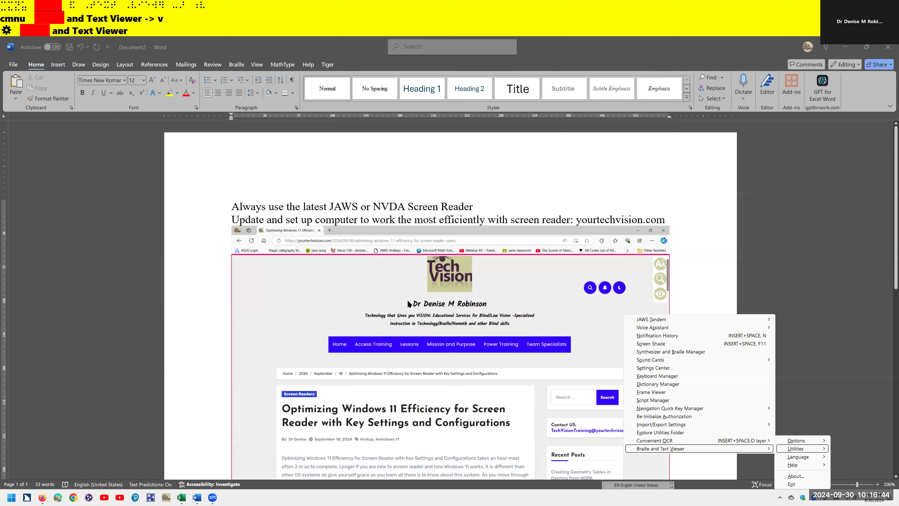
key("Escape")
key("Escape")
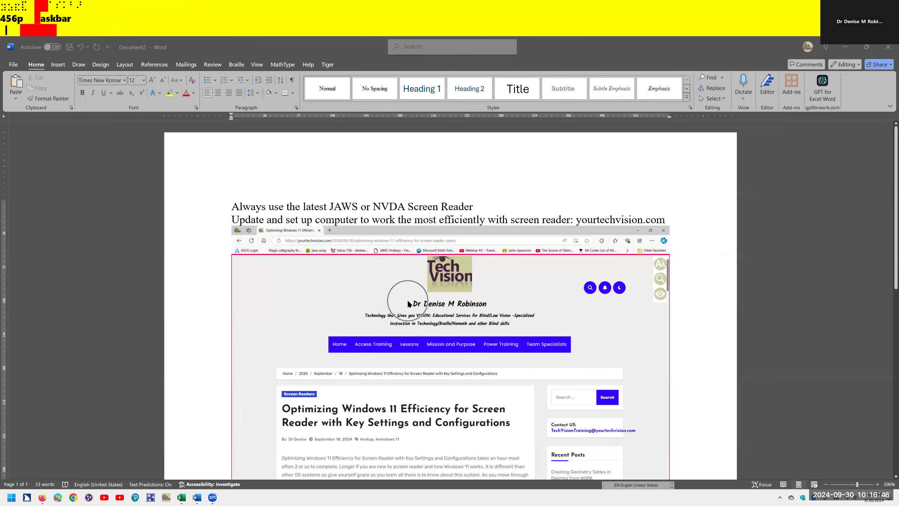
key("alt+Tab")
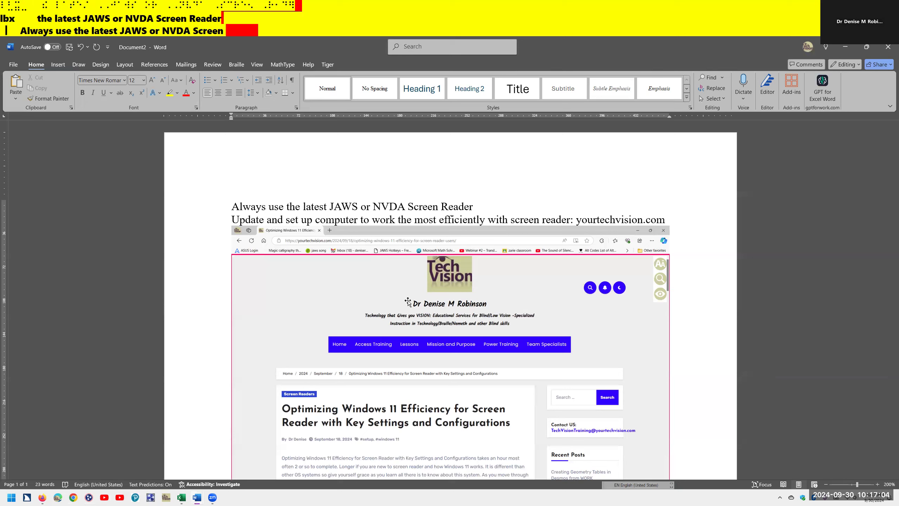
Open the JAWS Settings Center for Default (All Applications) and search its settings for "brail"
key("Insert+F6")
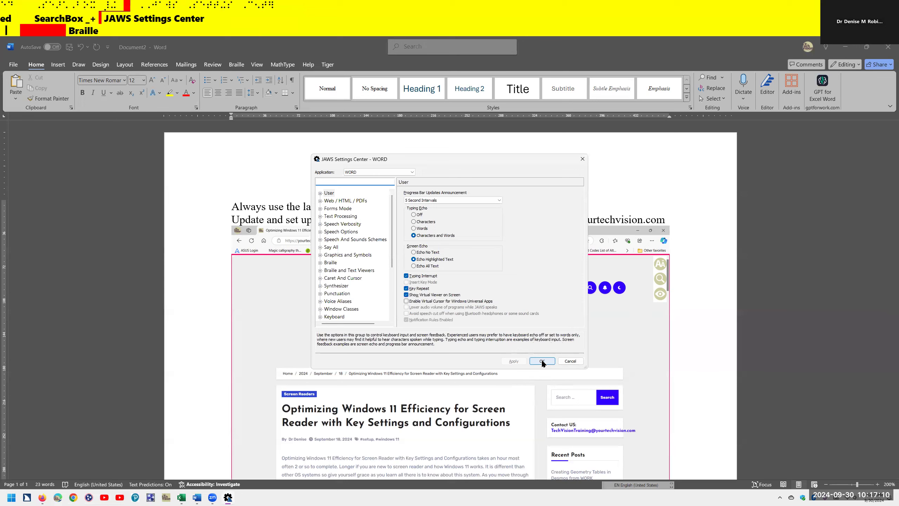
key("ctrl+shift+d")
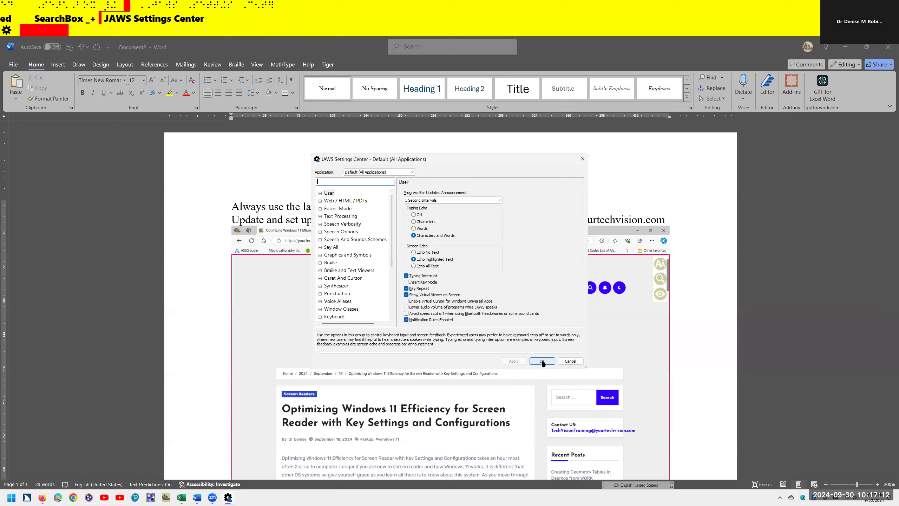
key("ctrl")
type("bras")
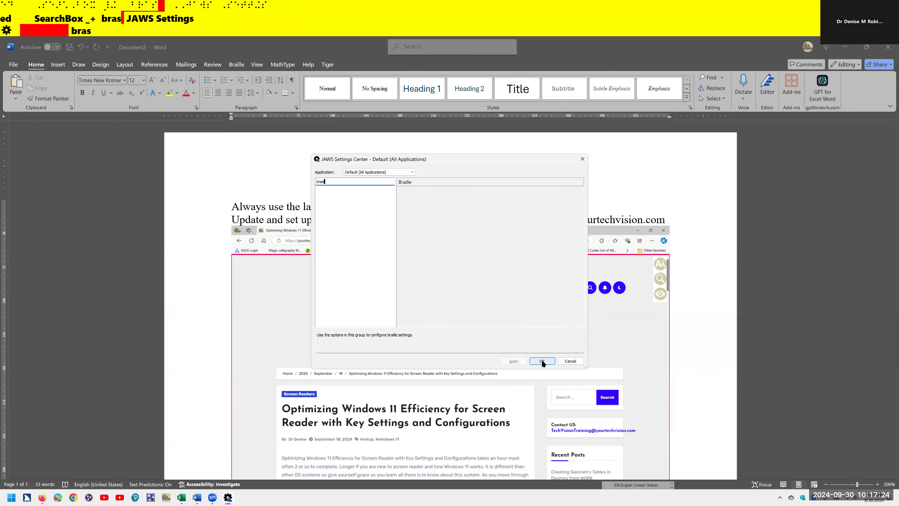
key("BackSpace")
type("il")
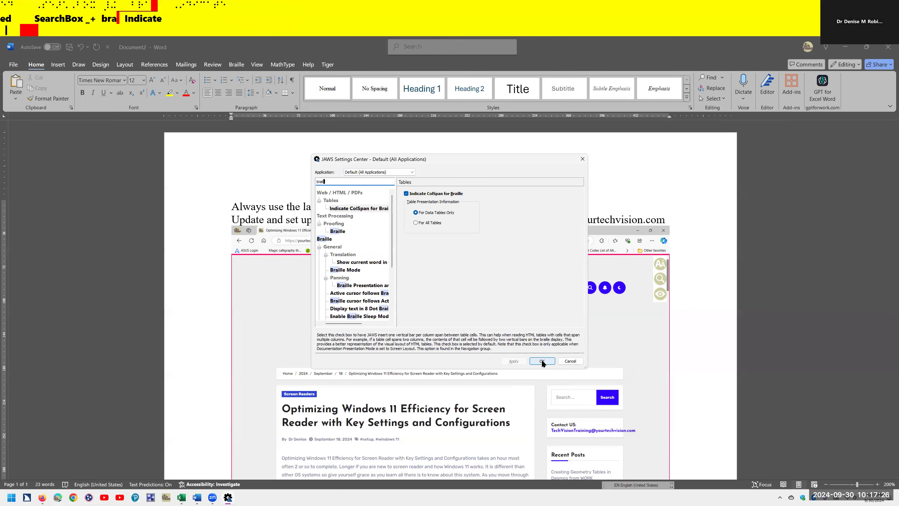
Narrow the settings search to "braille m" and go to the Braille Mode option under the general braille settings
type("le m")
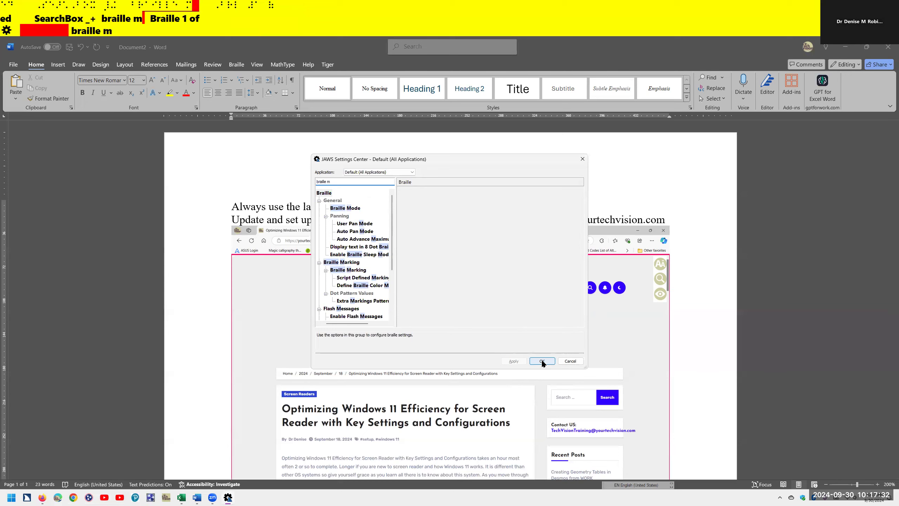
key("Tab")
key("Down")
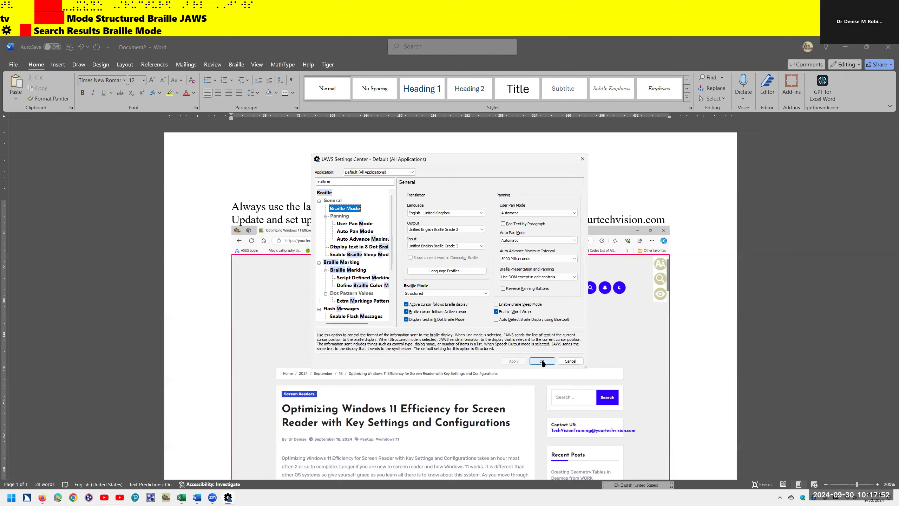
key("Tab")
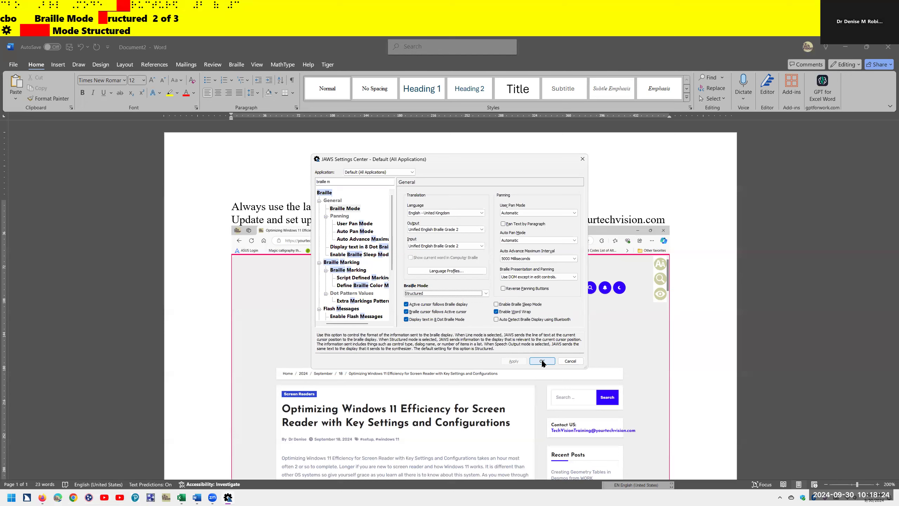
Check the braille translation's language, output and input settings
key("Tab")
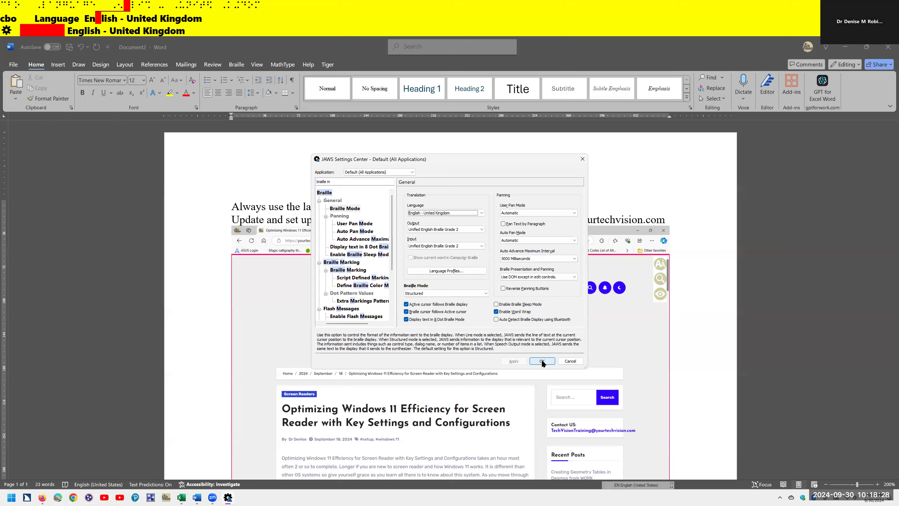
key("ctrl")
key("Tab")
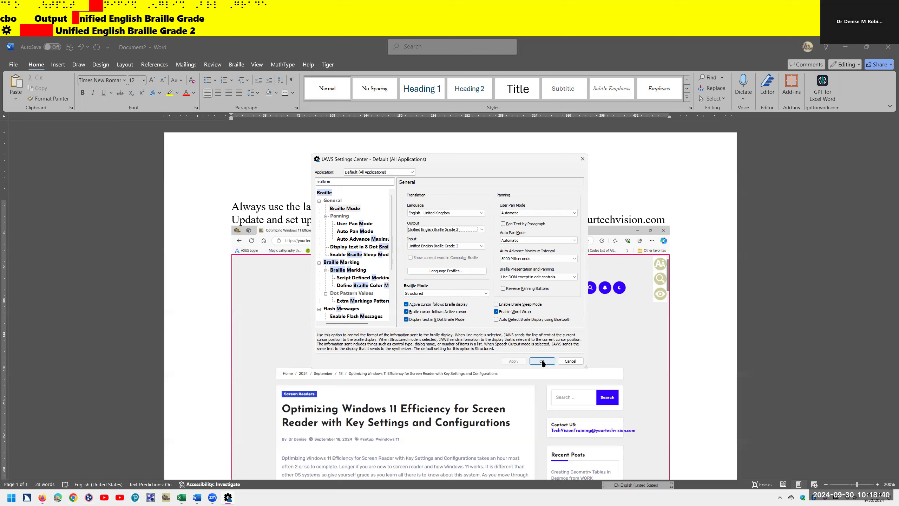
key("ctrl")
key("Tab")
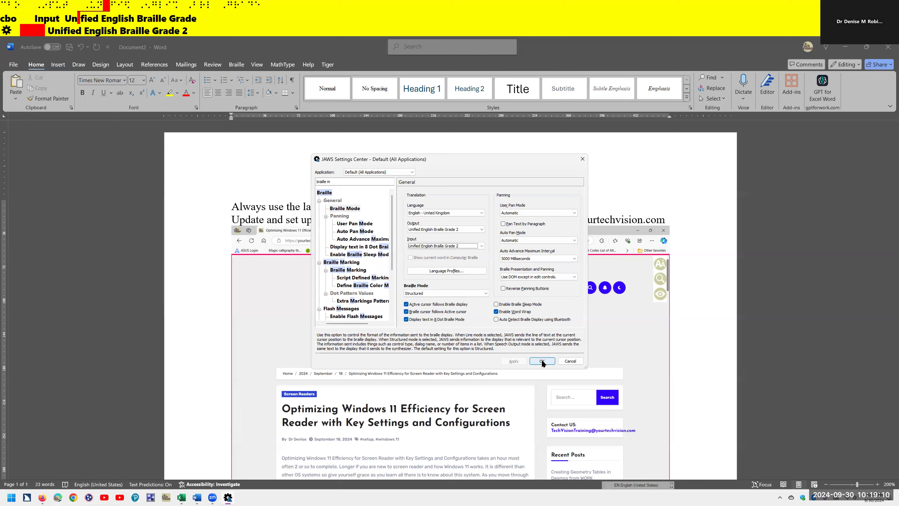
Try Computer Braille as the braille input, enabling and disabling Show current word in Computer Braille
key("Up")
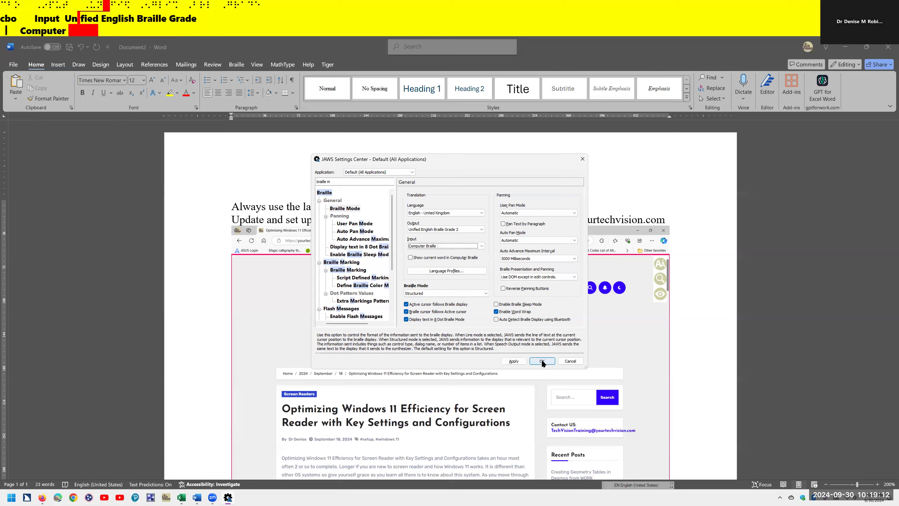
key("ctrl")
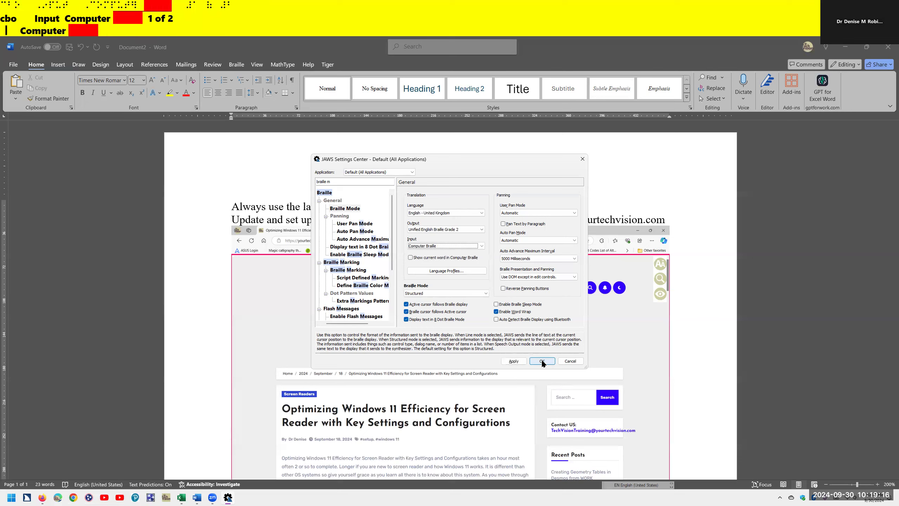
key("Tab")
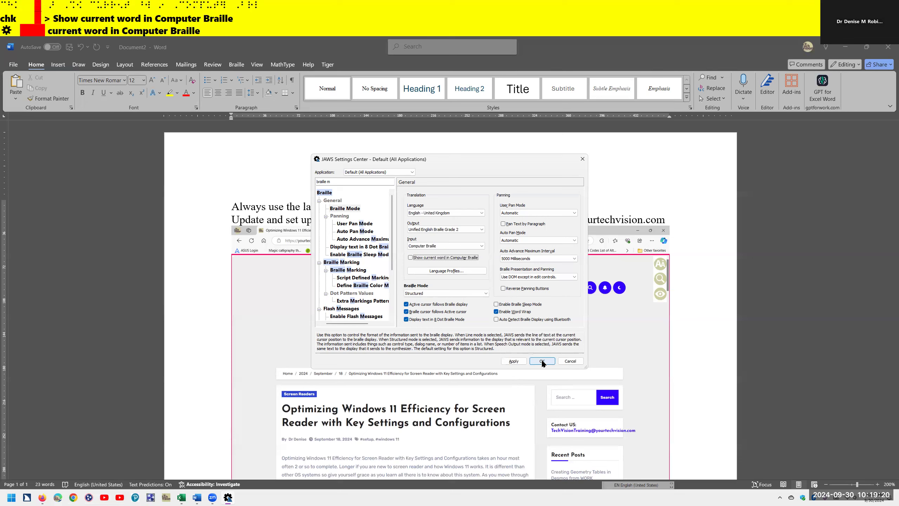
key("ctrl")
key("space")
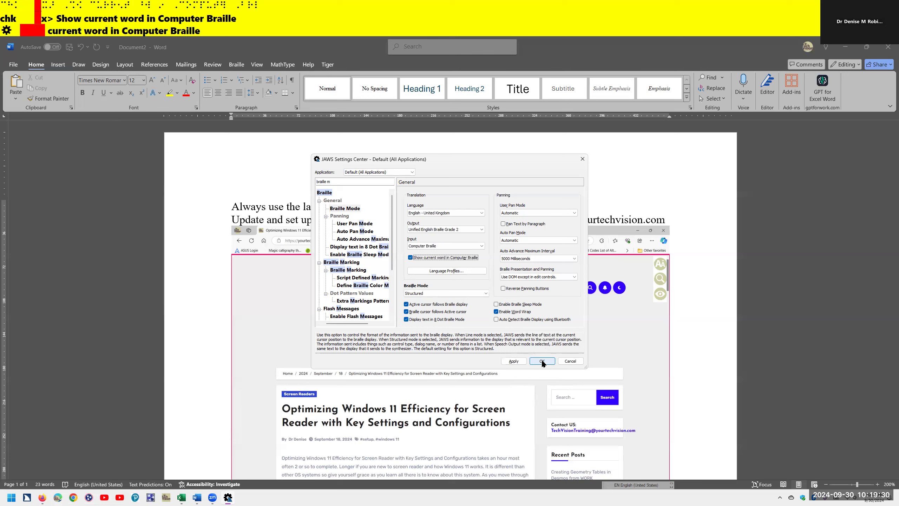
key("space")
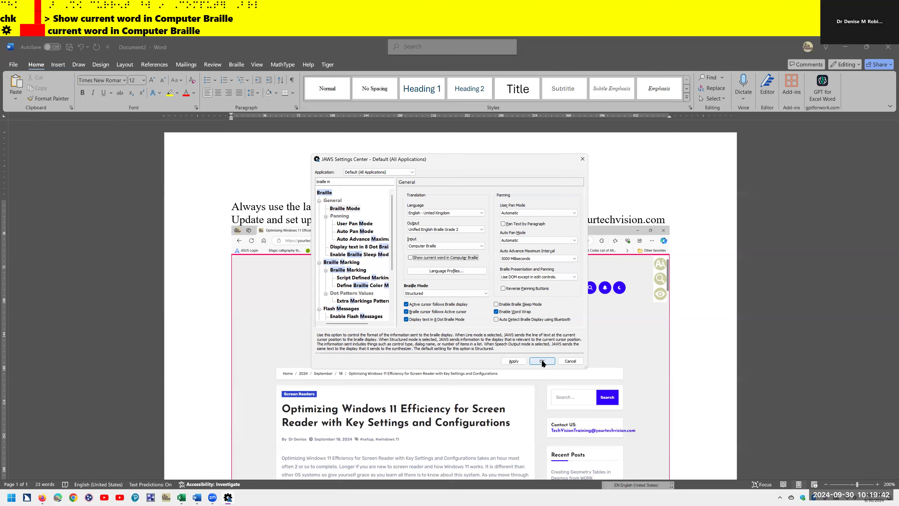
Return the braille input setting to Unified English Braille Grade 2
key("shift+Tab")
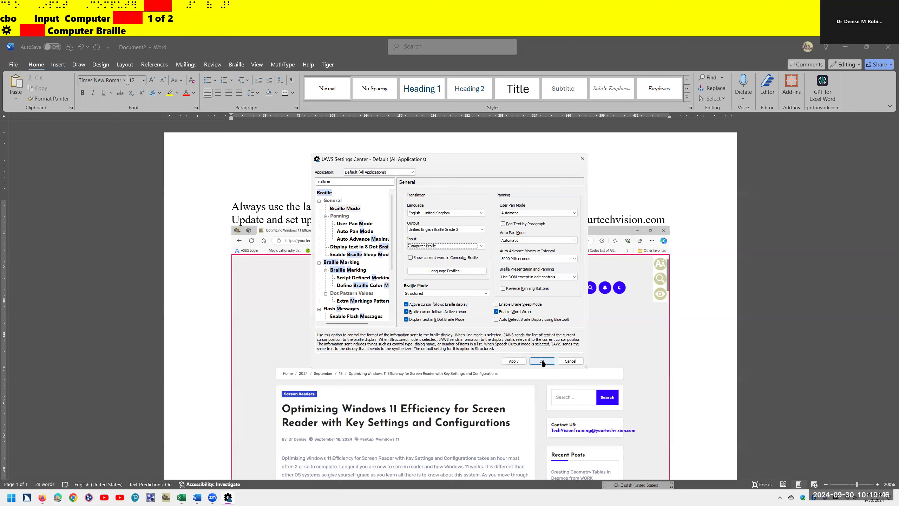
key("Down")
key("ctrl")
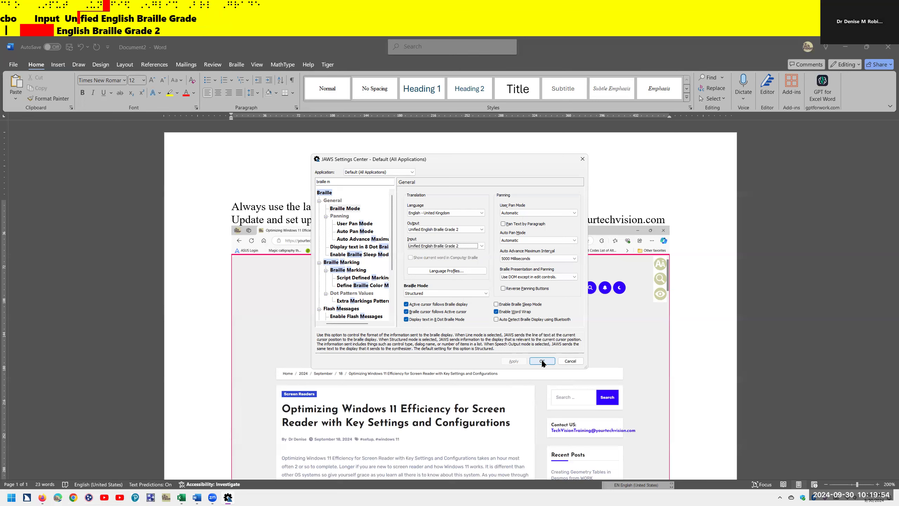
Open the profile details for English - United Kingdom from the braille language profiles
key("Tab")
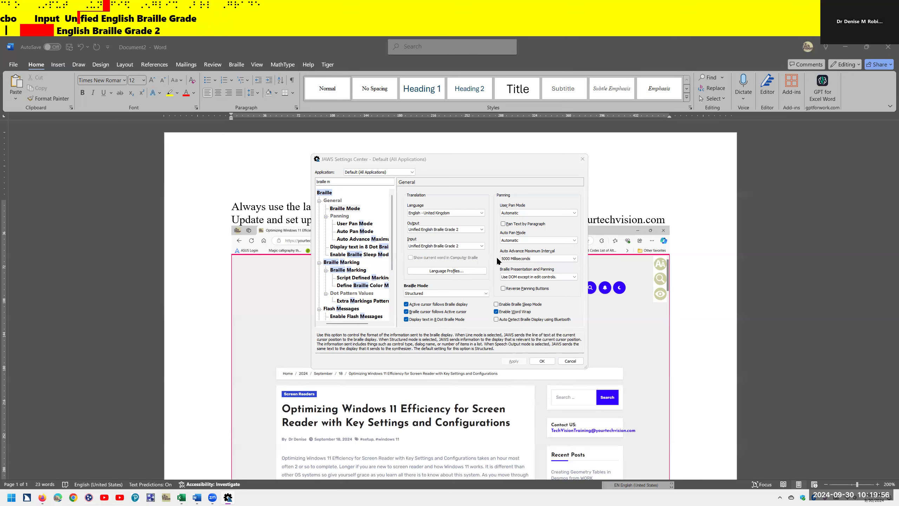
key("Return")
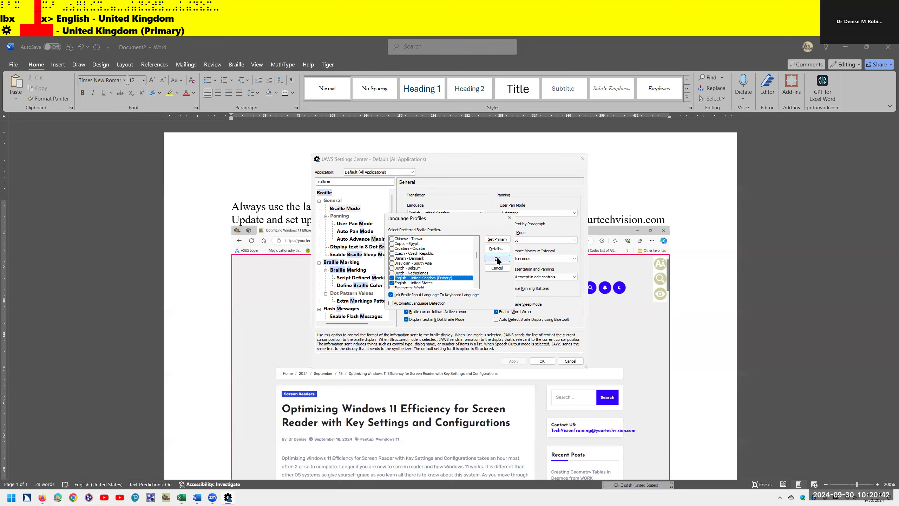
key("alt+d")
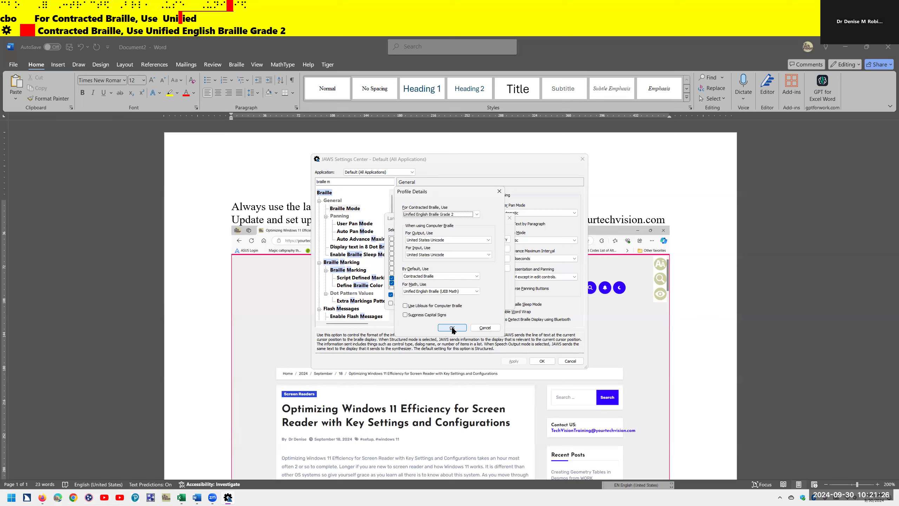
Review the profile's computer braille output and input, default braille and math settings, and accept the details and language profiles
key("Tab")
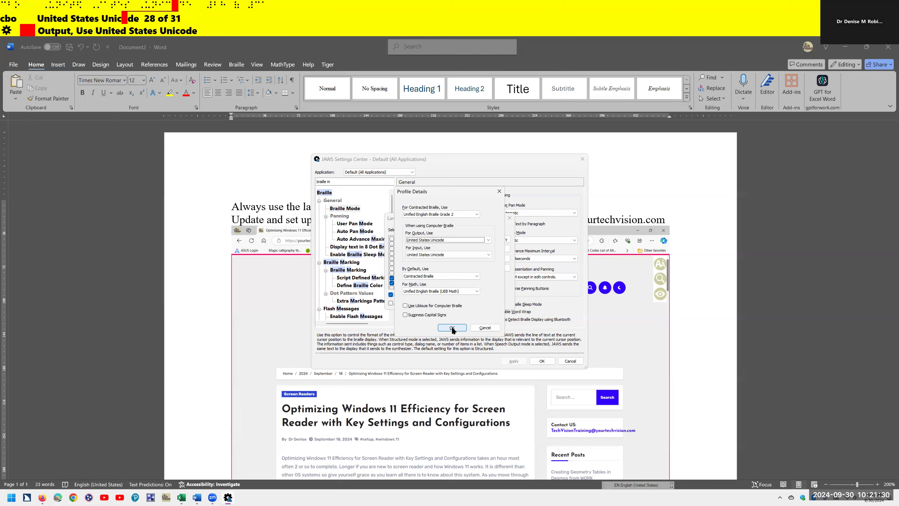
key("ctrl")
key("Tab")
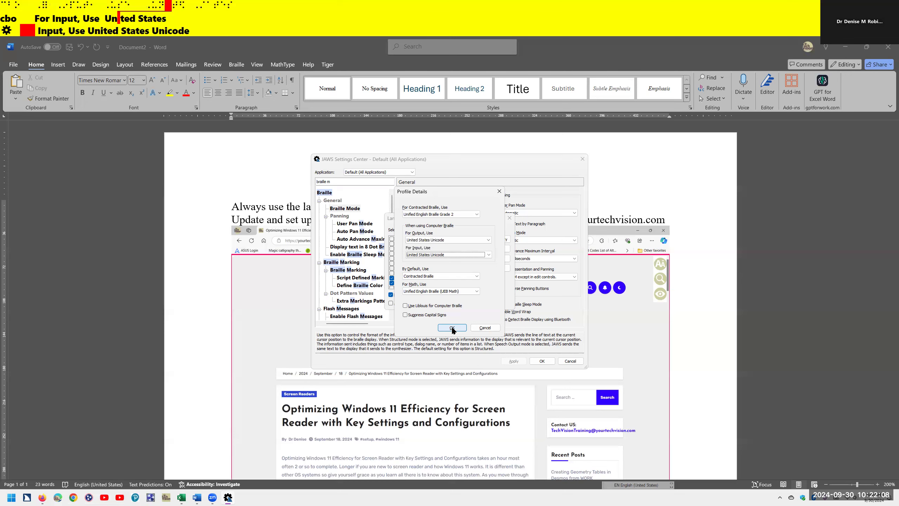
key("Tab")
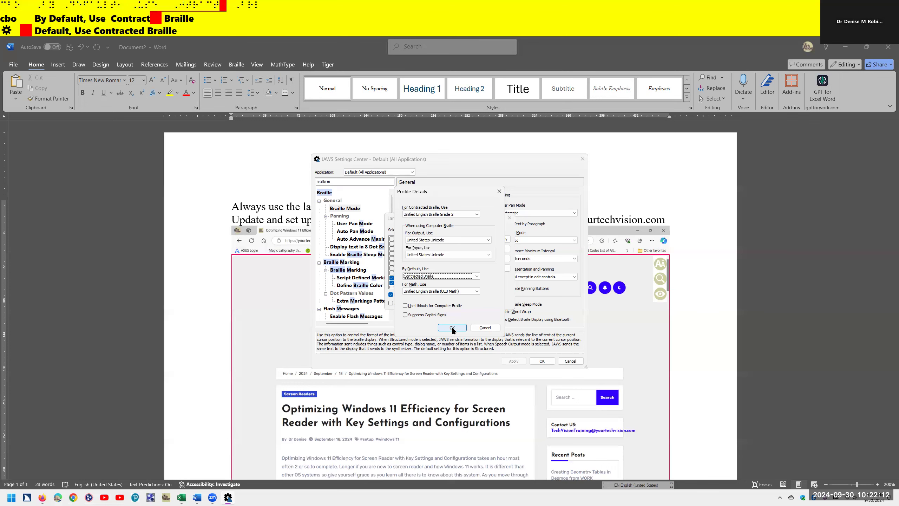
key("Tab")
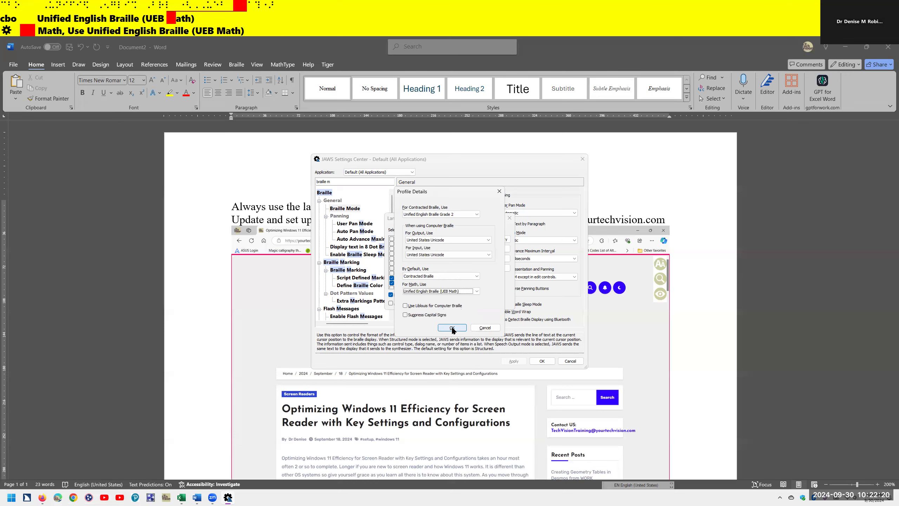
left_click(452, 328)
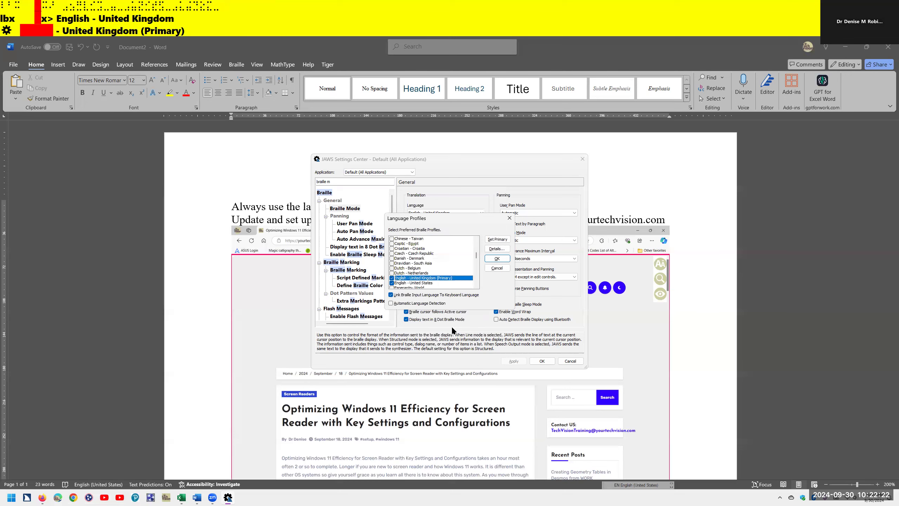
key("Return")
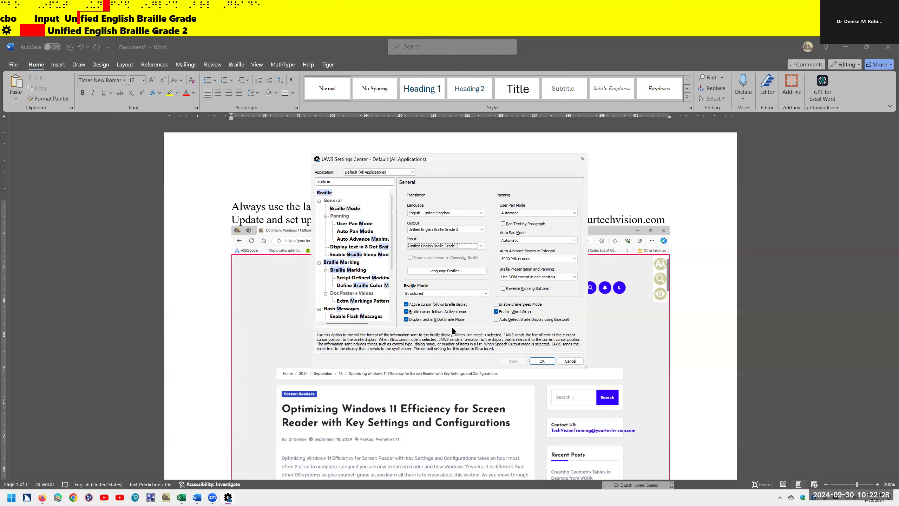
Reopen the English - United Kingdom profile details, try Nemeth for math, choose Unified English Braille (UEB Math), and accept all the settings dialogs
key("alt+f")
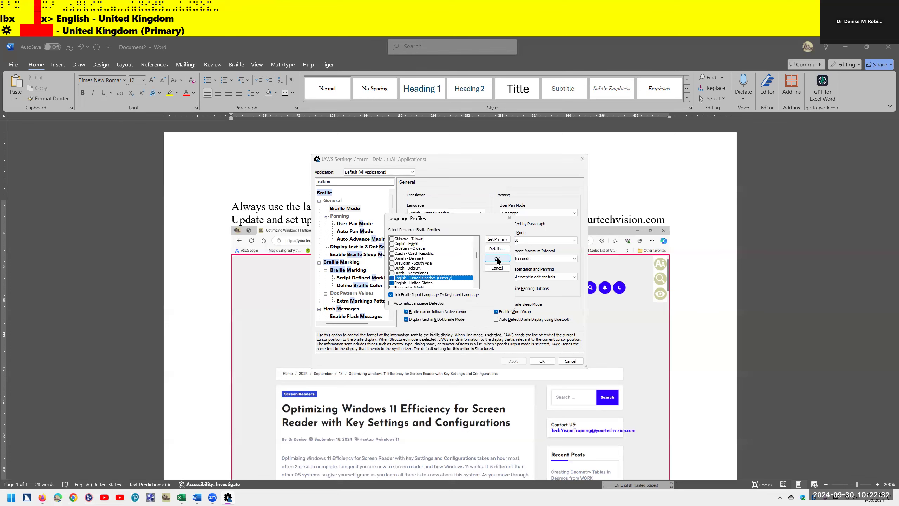
key("alt+d")
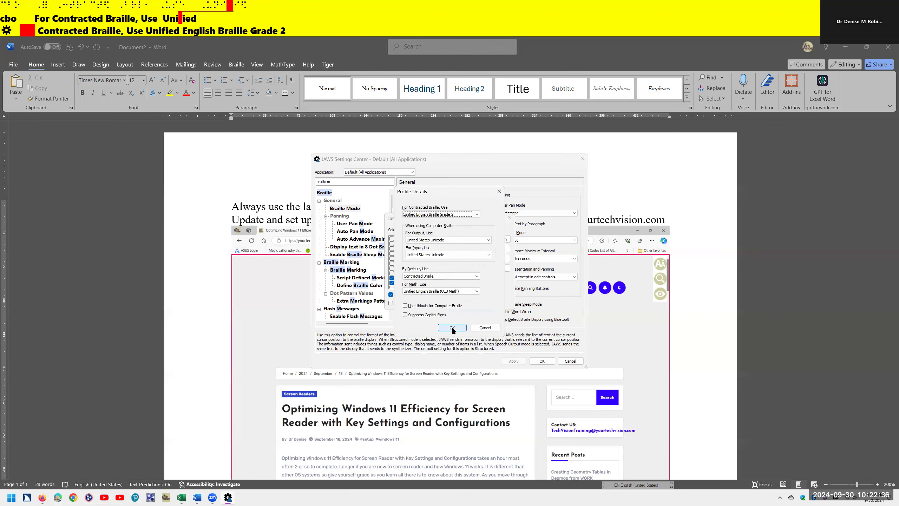
key("Tab")
key("Tab")
key("Tab")
key("Tab")
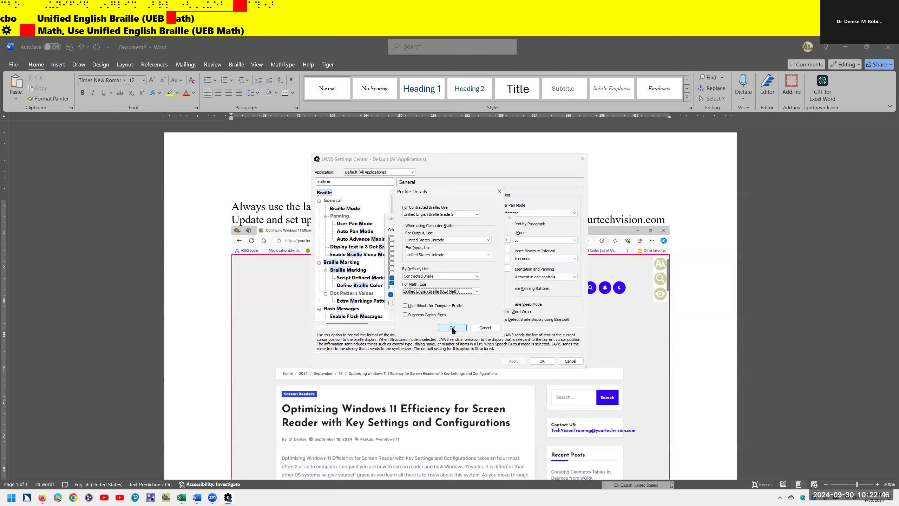
key("Up")
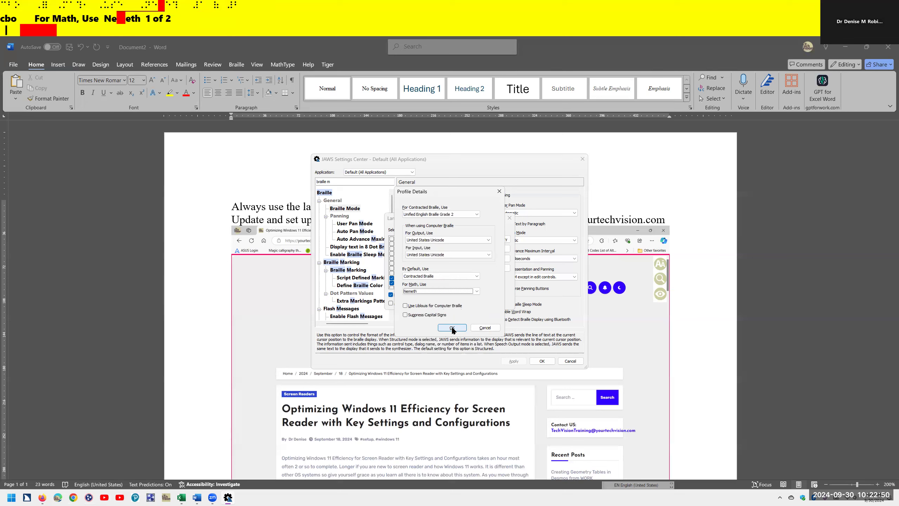
key("Down")
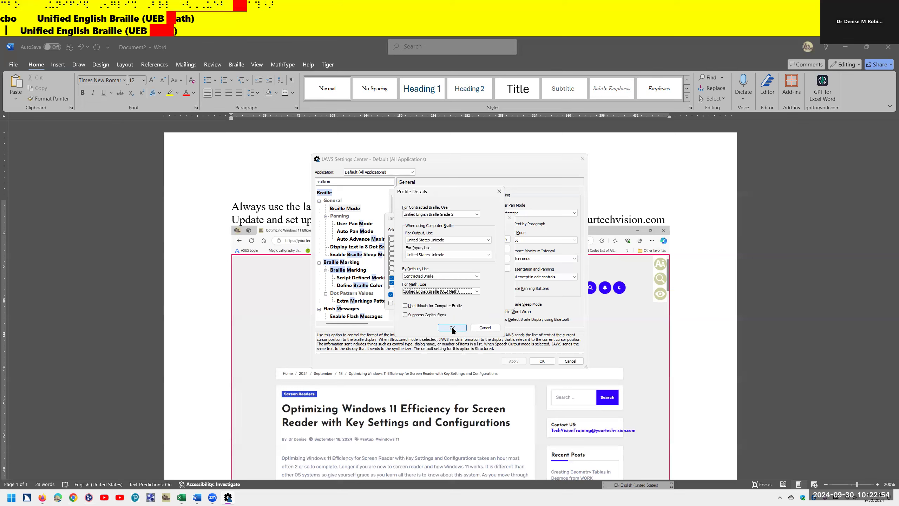
left_click(452, 327)
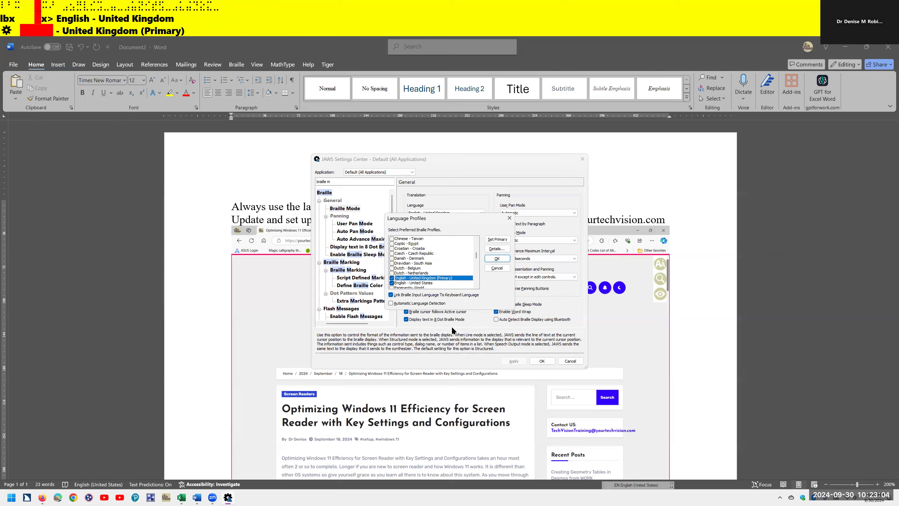
key("Return")
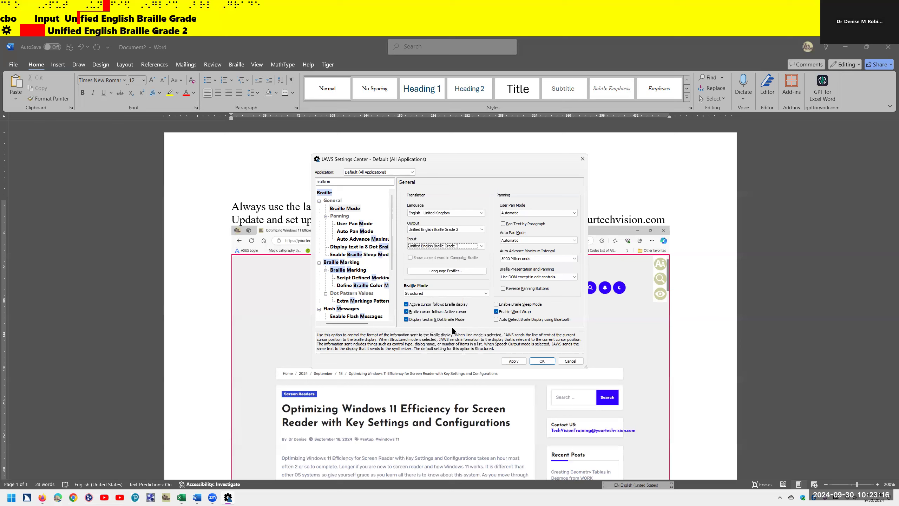
key("Return")
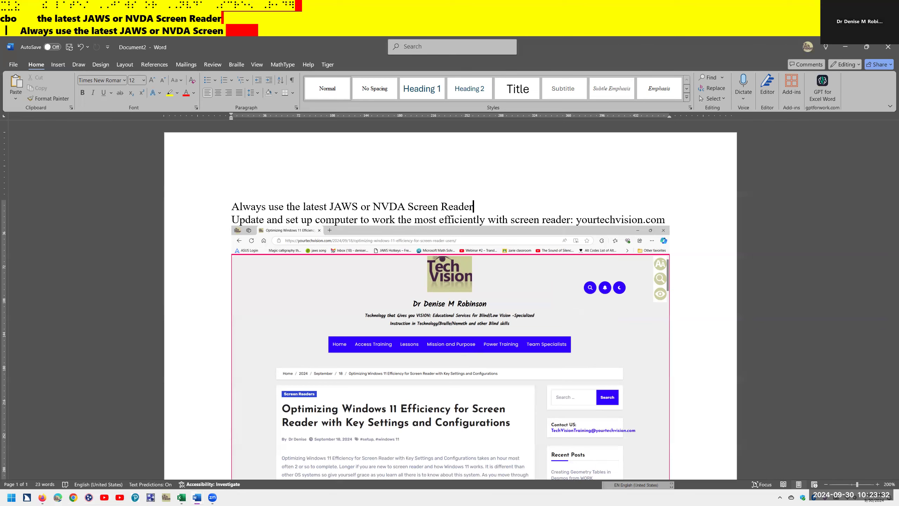
key("super")
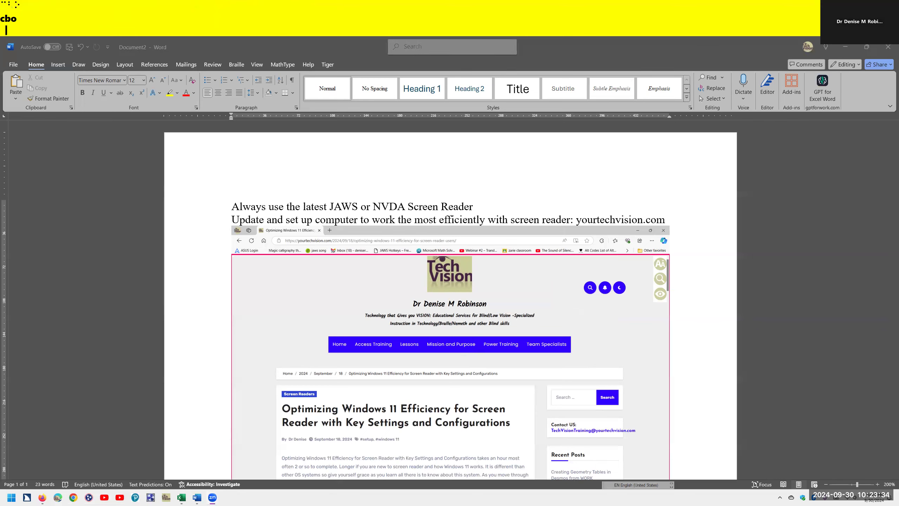